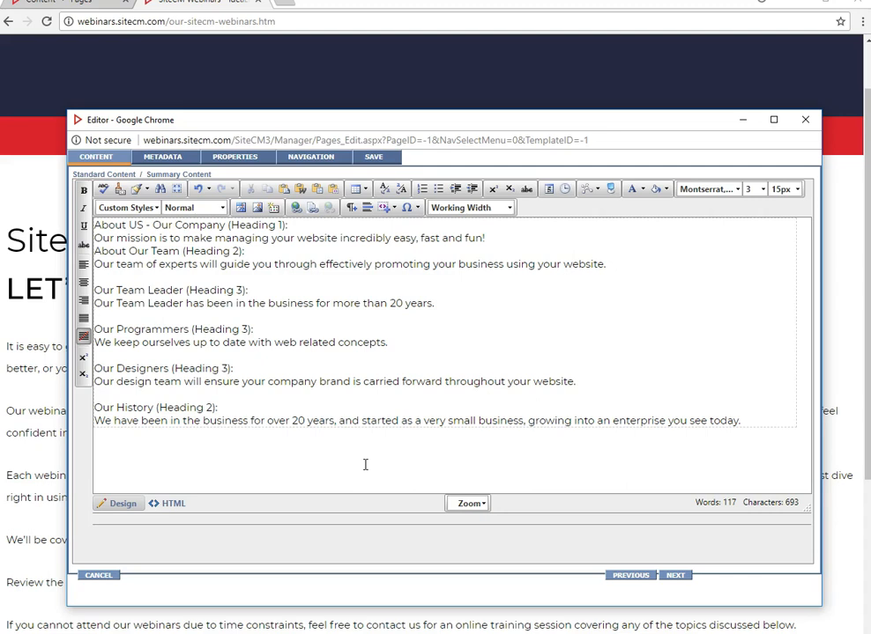
- Format the 'About US - Our Company' line as Heading 1
{"action": "left_click", "coordinate": [364, 465]}
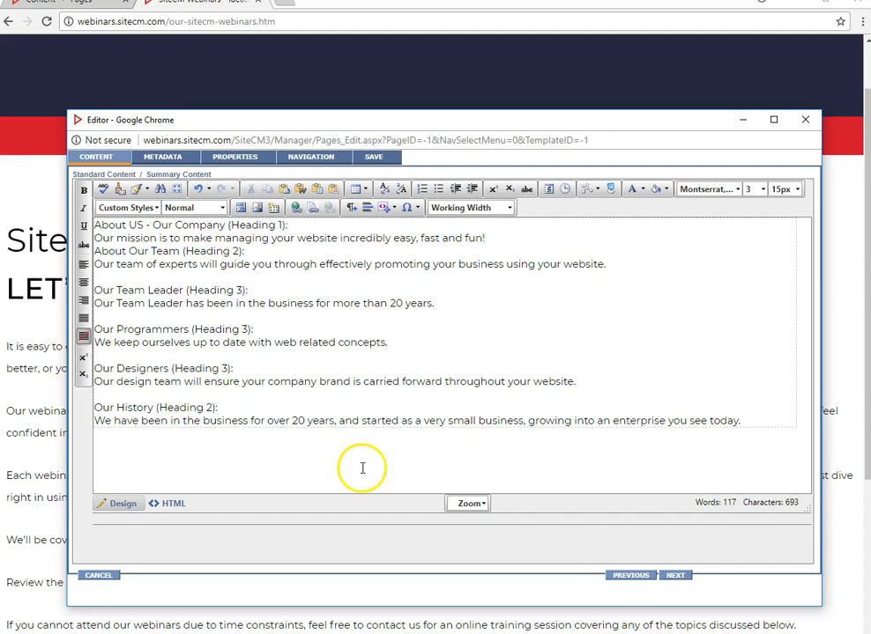
{"action": "left_click", "coordinate": [367, 424]}
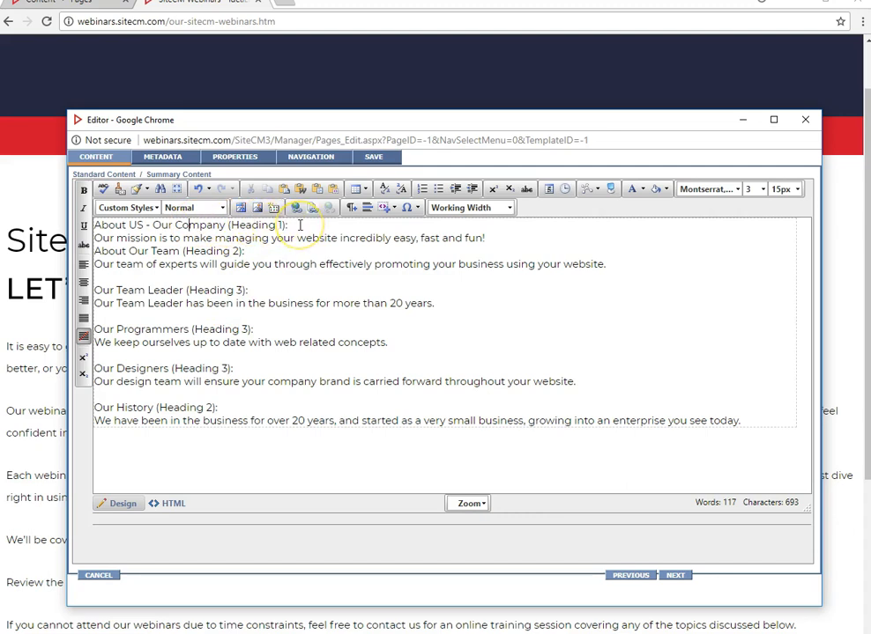
{"action": "left_click", "coordinate": [222, 209]}
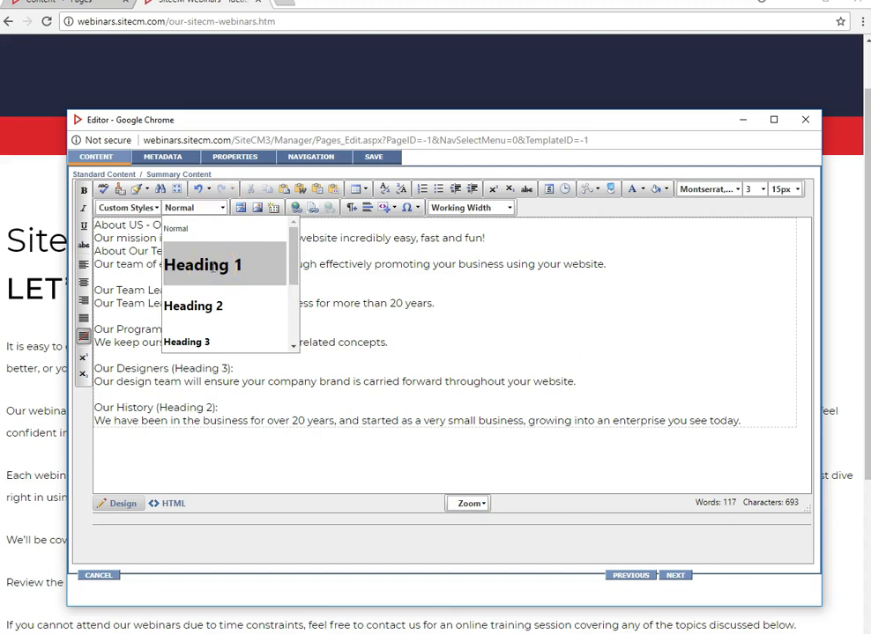
{"action": "left_click", "coordinate": [213, 272]}
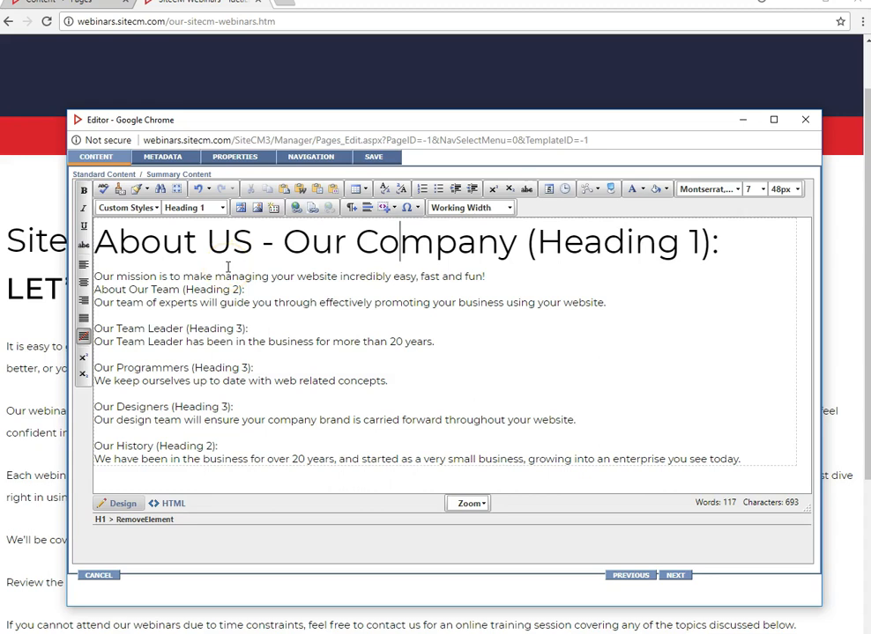
- Set the mission sentence below the main heading to the Normal paragraph format
{"action": "left_click", "coordinate": [273, 277]}
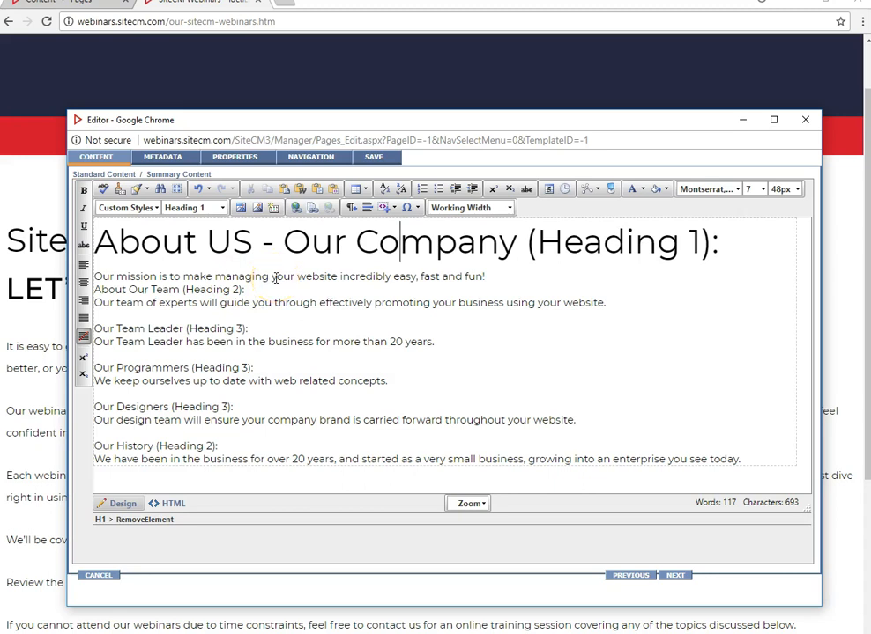
{"action": "left_click", "coordinate": [274, 278]}
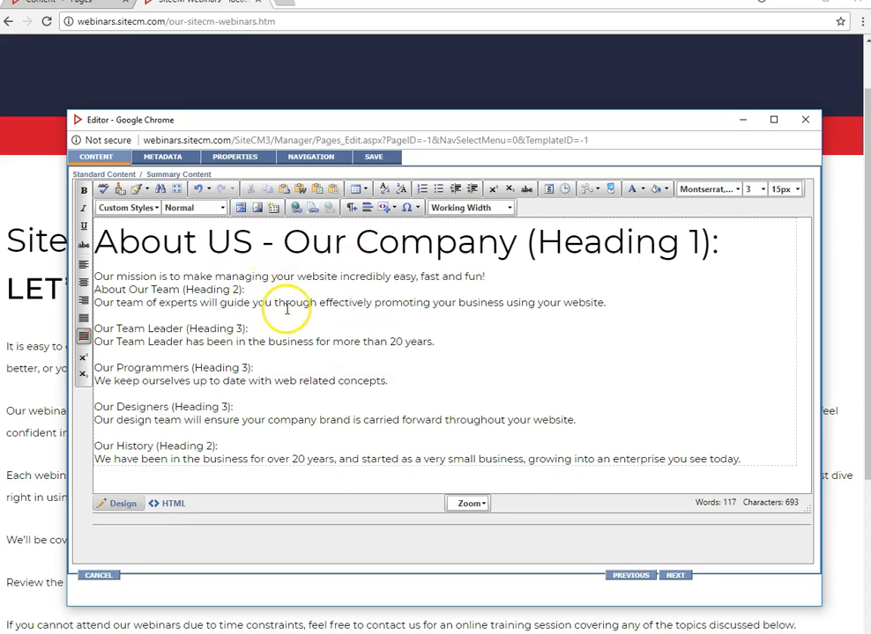
{"action": "left_click", "coordinate": [218, 207]}
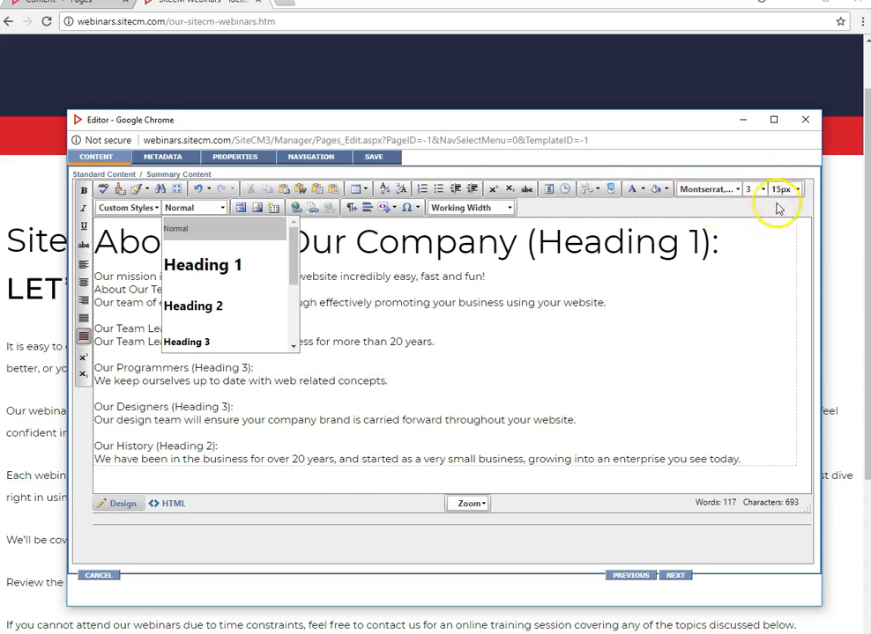
{"action": "left_click", "coordinate": [209, 230]}
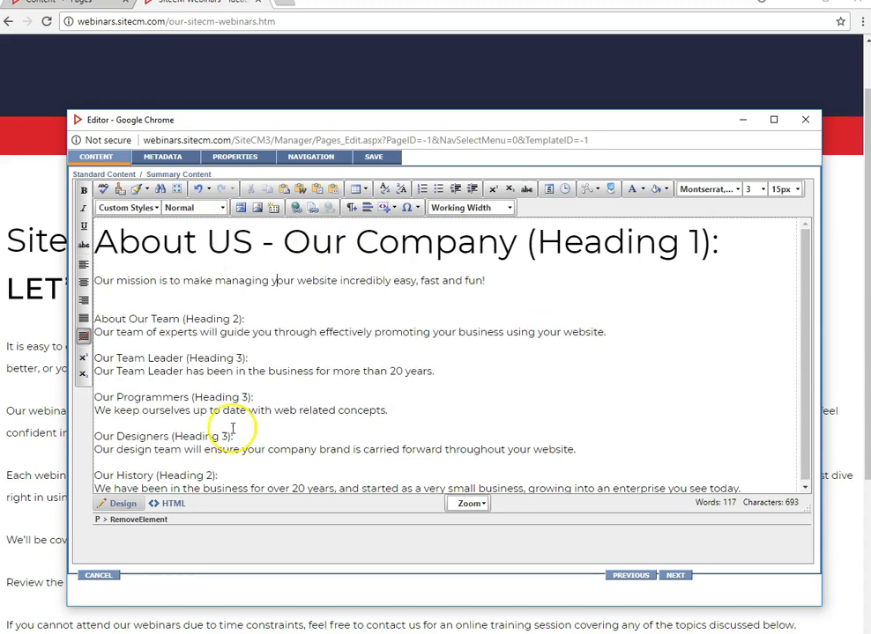
- Format the 'About Our Team' line as Heading 2
{"action": "left_click", "coordinate": [184, 318]}
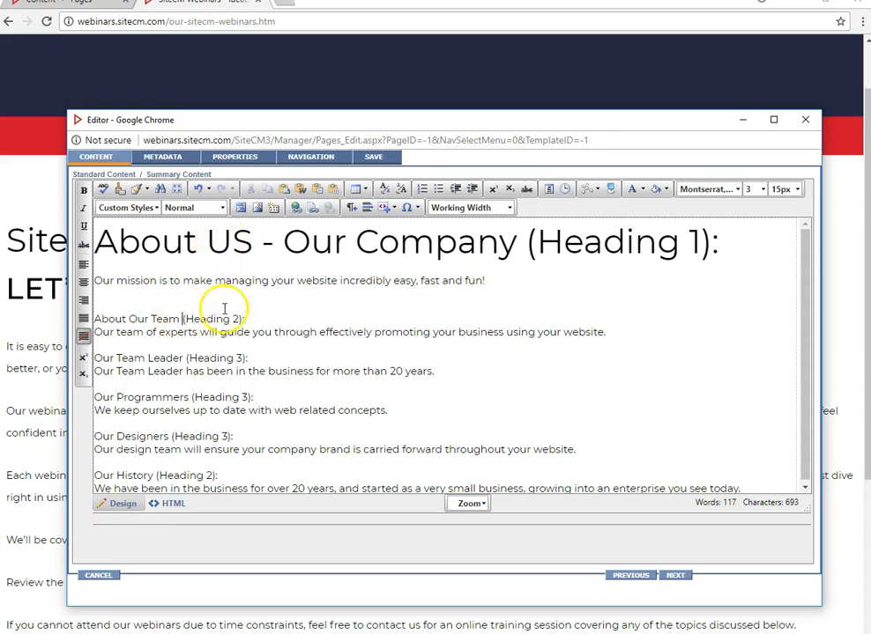
{"action": "left_click", "coordinate": [200, 208]}
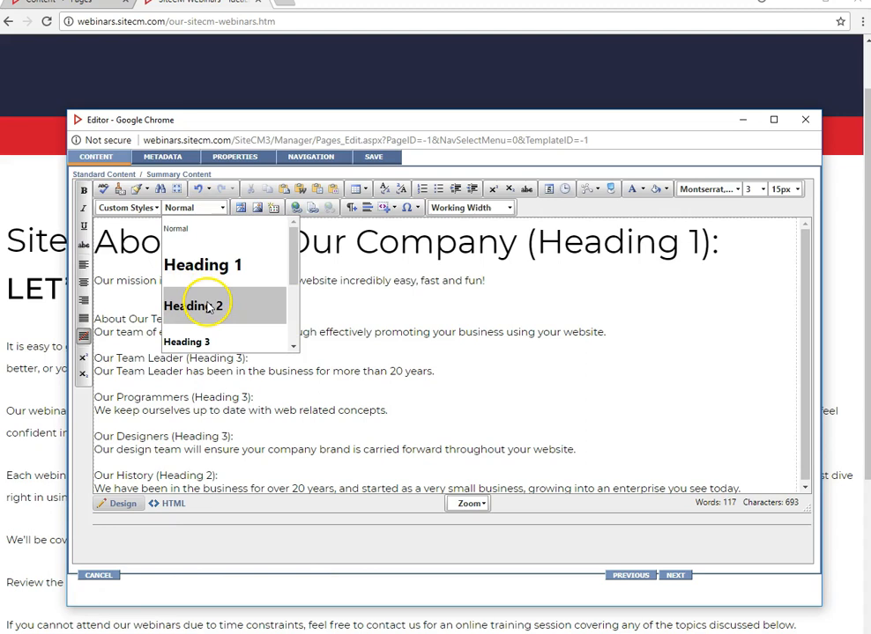
{"action": "left_click", "coordinate": [208, 307]}
- Set the 'Our team of experts' sentence to the Normal paragraph format
{"action": "left_click", "coordinate": [217, 385]}
{"action": "left_click", "coordinate": [209, 209]}
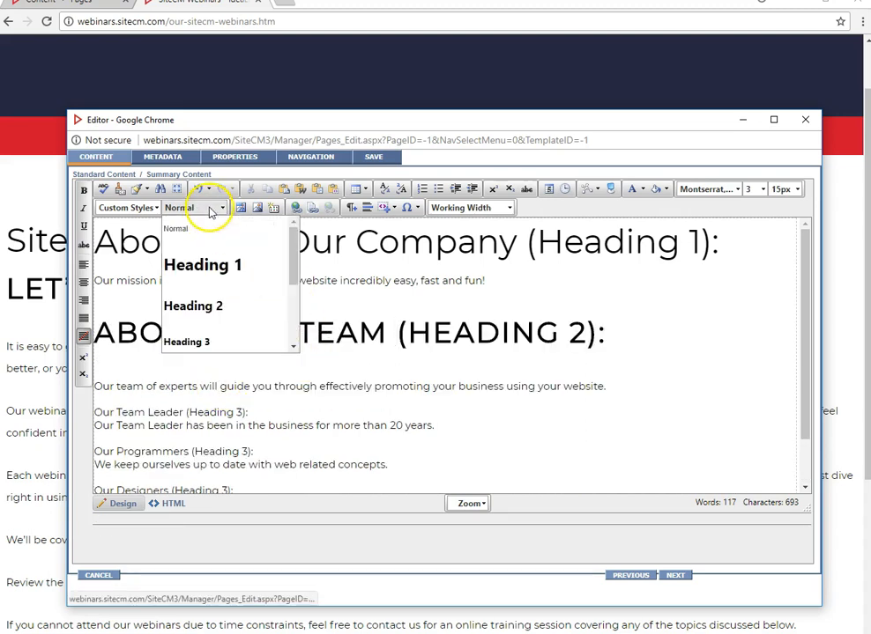
{"action": "left_click", "coordinate": [206, 227]}
- Format the 'Our Team Leader' line as Heading 3
{"action": "scroll", "coordinate": [536, 454], "scroll_direction": "down", "scroll_amount": 1}
{"action": "scroll", "coordinate": [537, 454], "scroll_direction": "down", "scroll_amount": 1}
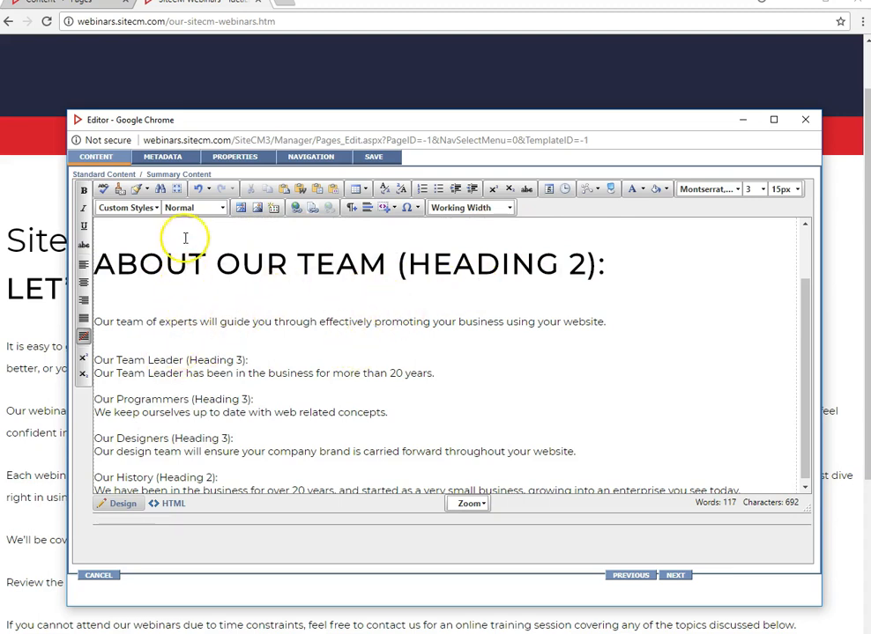
{"action": "left_click", "coordinate": [188, 208]}
{"action": "left_click", "coordinate": [206, 341]}
- Format the 'Our Programmers' line as Heading 3
{"action": "left_click", "coordinate": [205, 397]}
{"action": "left_click", "coordinate": [187, 208]}
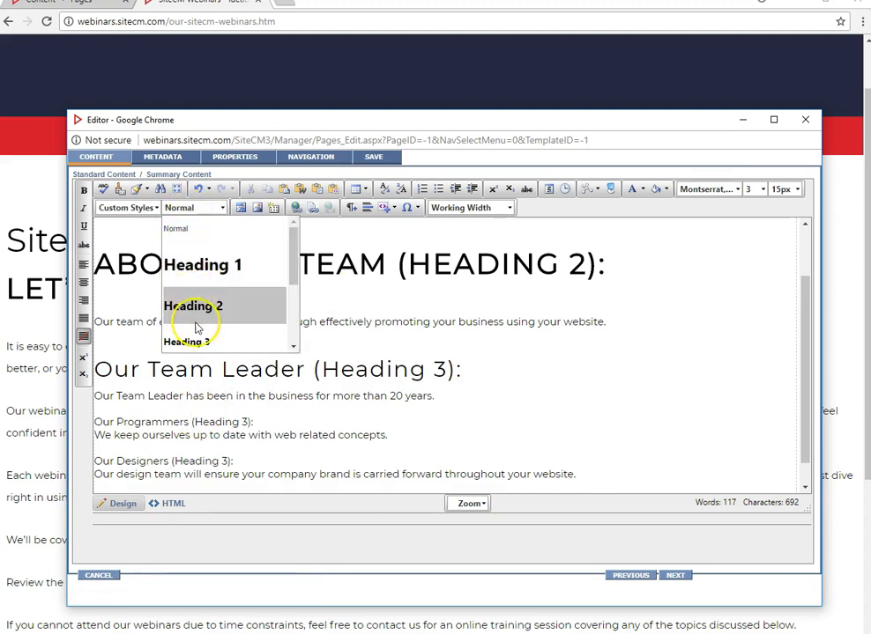
{"action": "left_click", "coordinate": [196, 340]}
- Format the 'Our Designers' line as Heading 3
{"action": "left_click", "coordinate": [168, 471]}
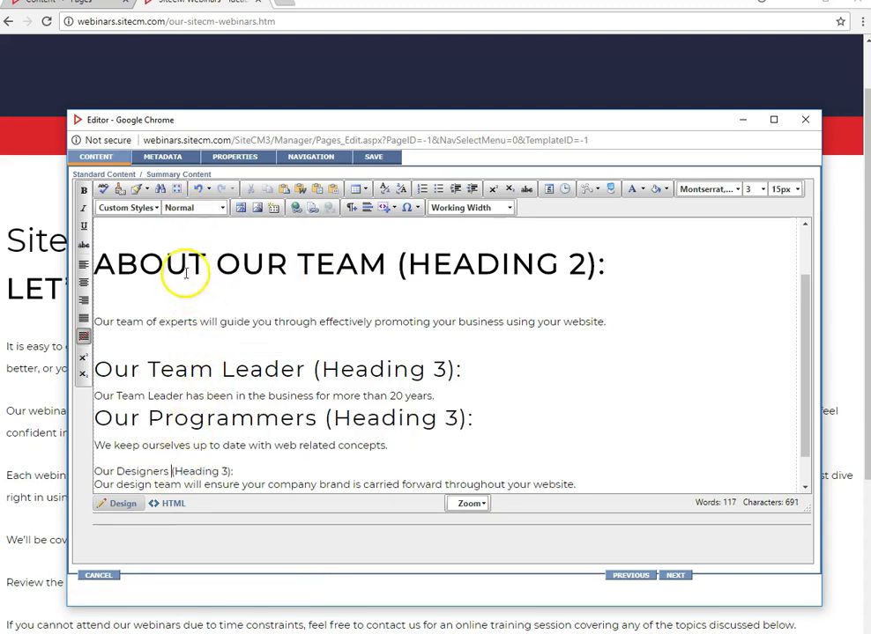
{"action": "left_click", "coordinate": [190, 208]}
{"action": "left_click", "coordinate": [201, 342]}
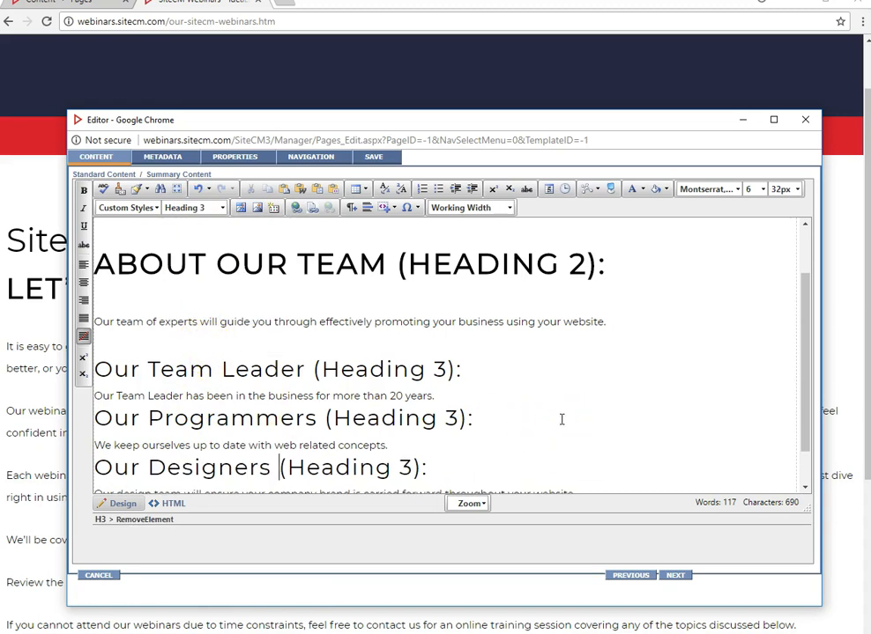
- Set the Team Leader and Programmers description sentences to the Normal paragraph format
{"action": "left_click", "coordinate": [221, 395]}
{"action": "left_click", "coordinate": [194, 208]}
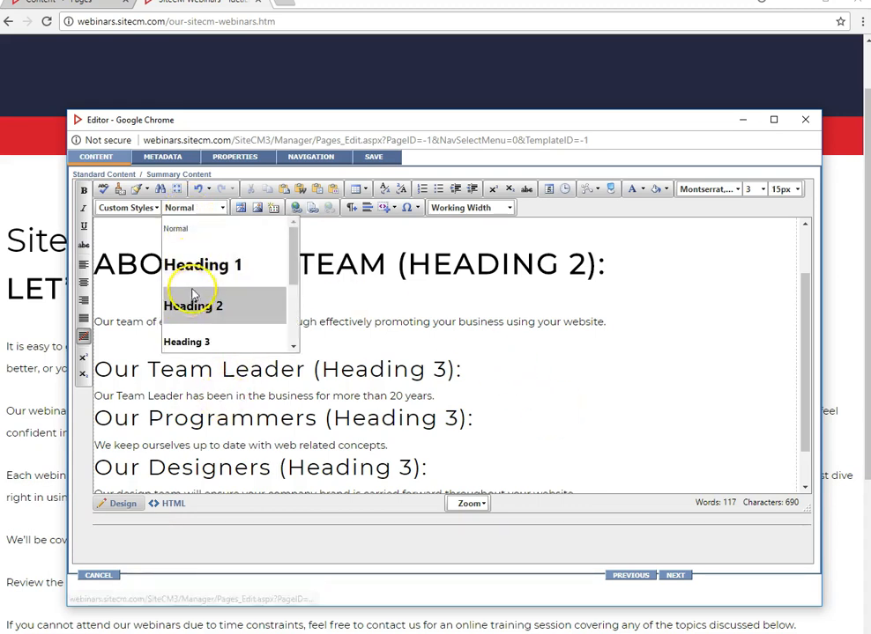
{"action": "left_click", "coordinate": [193, 231]}
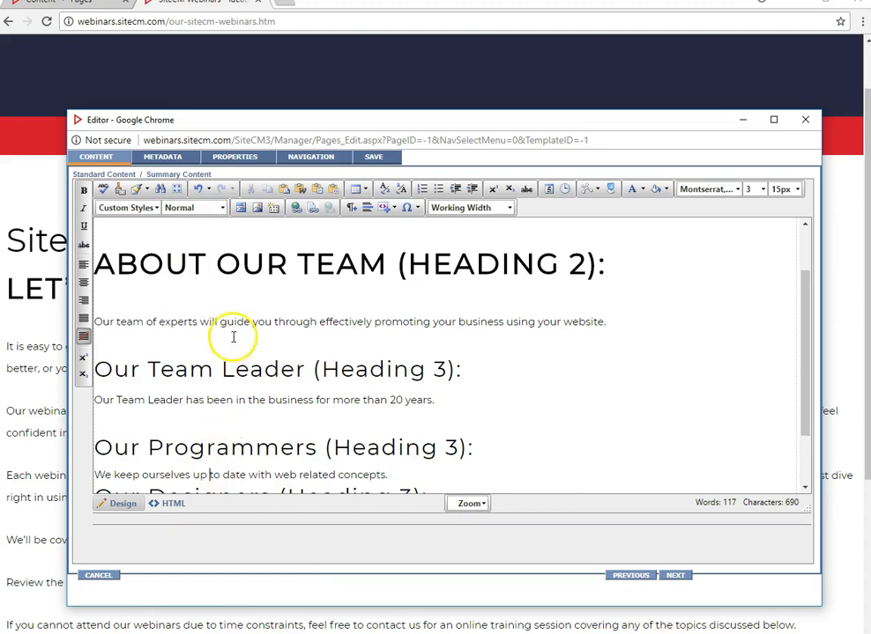
{"action": "left_click", "coordinate": [197, 209]}
{"action": "left_click", "coordinate": [202, 229]}
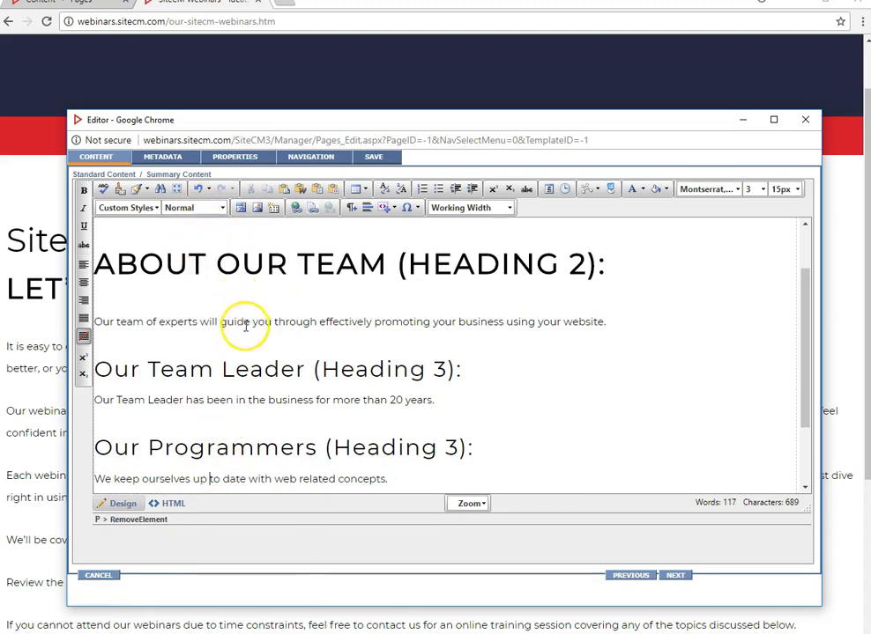
- Set the design team description sentence to the Normal paragraph format
{"action": "scroll", "coordinate": [243, 320], "scroll_direction": "down", "scroll_amount": 3}
{"action": "left_click", "coordinate": [209, 386]}
{"action": "left_click", "coordinate": [231, 456]}
{"action": "left_click", "coordinate": [208, 209]}
{"action": "left_click", "coordinate": [202, 230]}
- Format the 'Our History' line as Heading 2
{"action": "scroll", "coordinate": [629, 439], "scroll_direction": "down", "scroll_amount": 1}
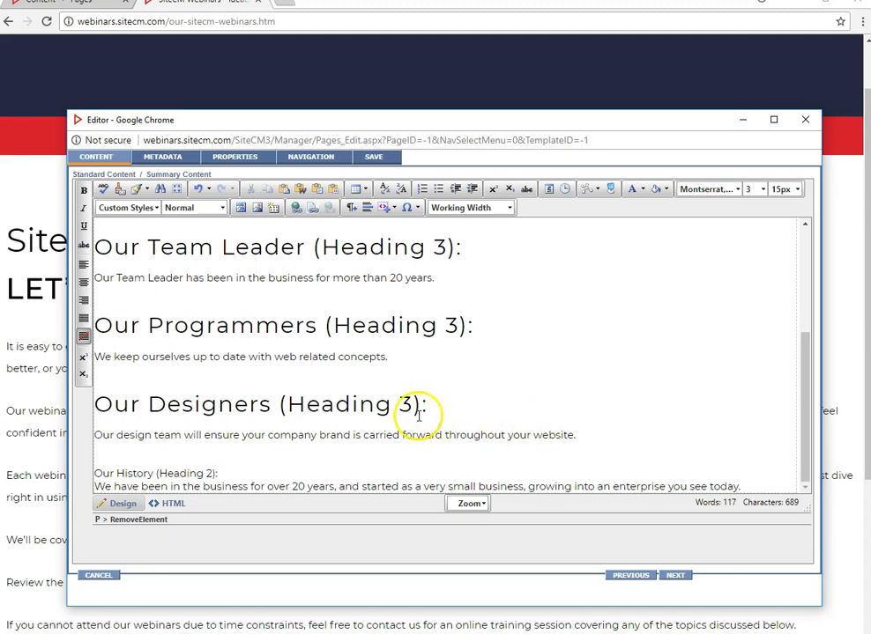
{"action": "left_click", "coordinate": [172, 473]}
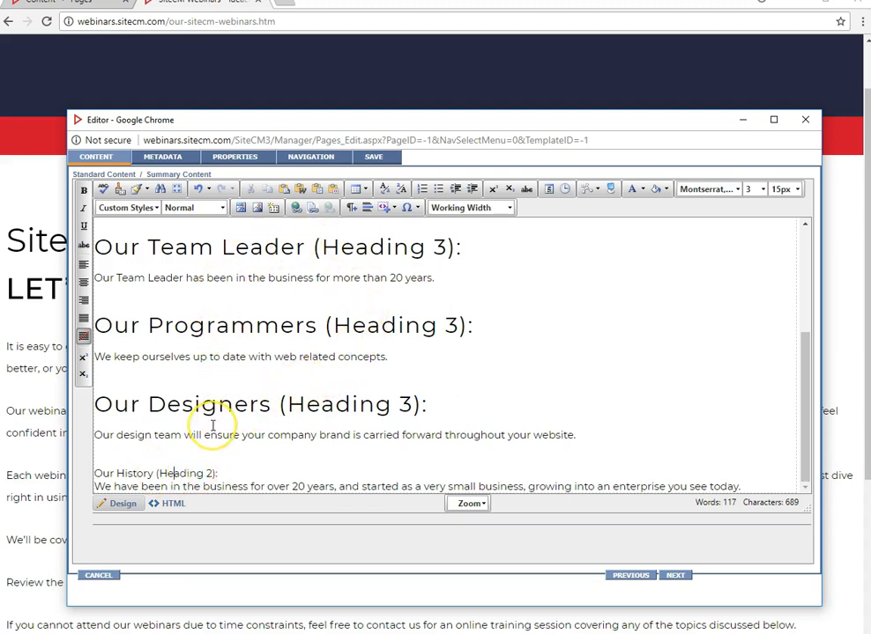
{"action": "scroll", "coordinate": [213, 425], "scroll_direction": "up", "scroll_amount": 5}
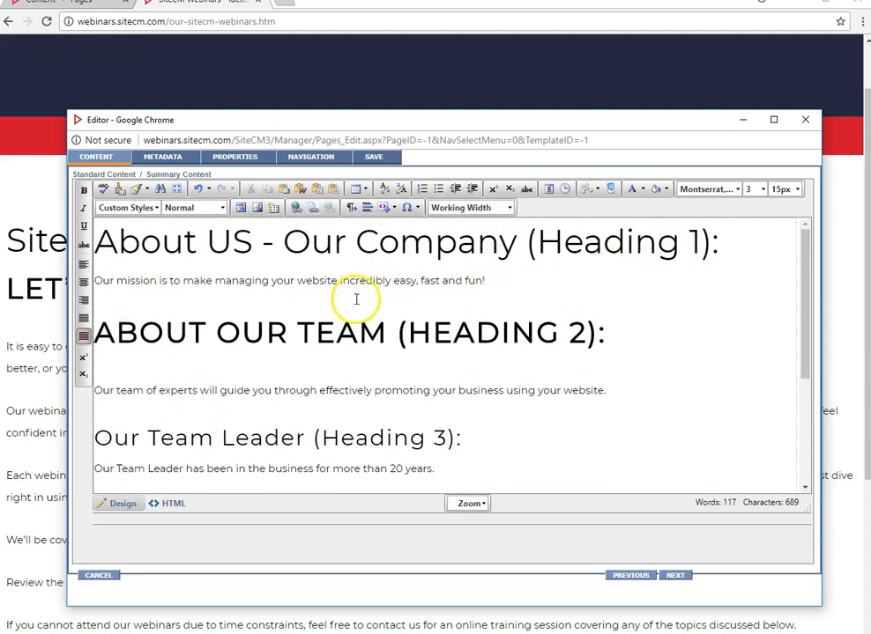
{"action": "scroll", "coordinate": [356, 297], "scroll_direction": "down", "scroll_amount": 4}
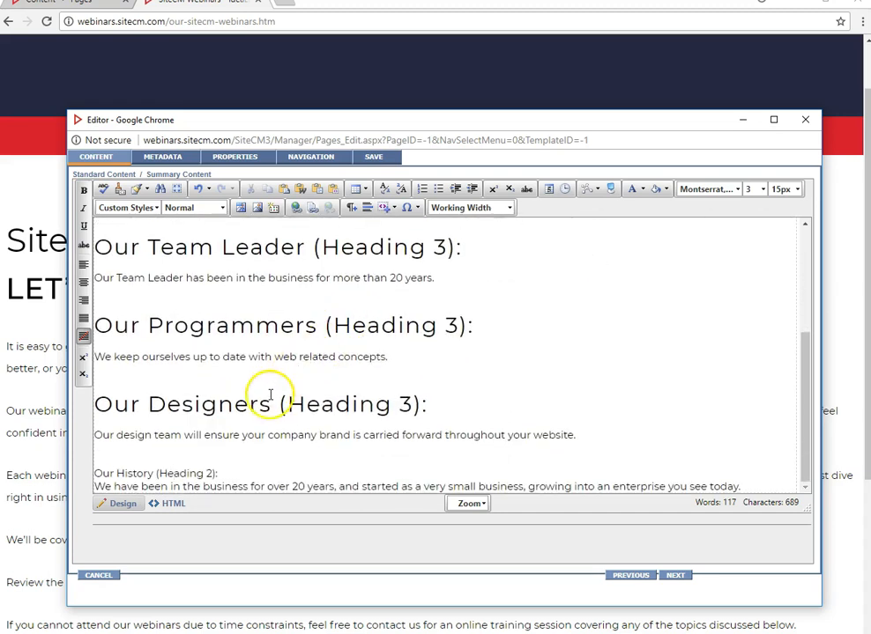
{"action": "left_click", "coordinate": [200, 208]}
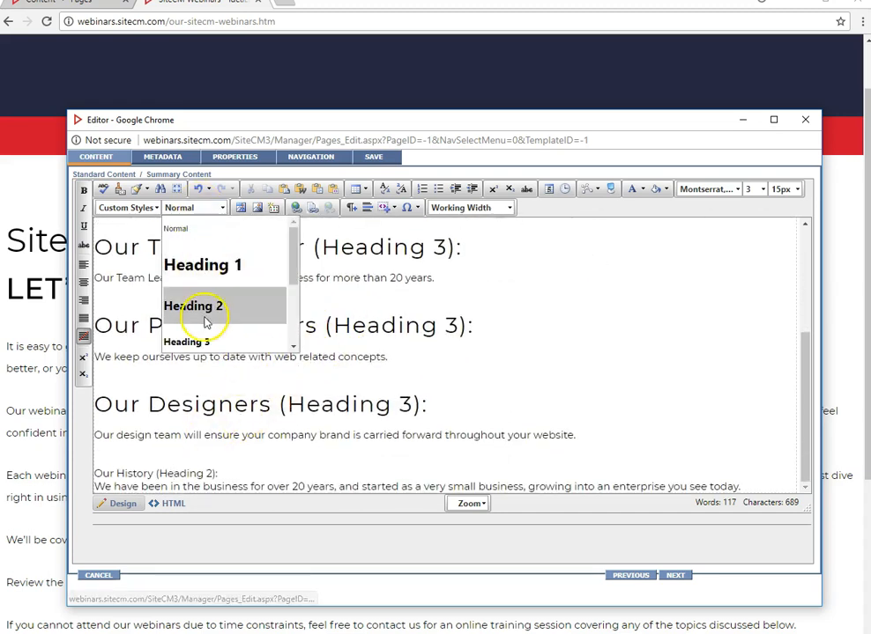
{"action": "left_click", "coordinate": [209, 303]}
- Set the history description sentence to the Normal paragraph format
{"action": "scroll", "coordinate": [615, 411], "scroll_direction": "down", "scroll_amount": 1}
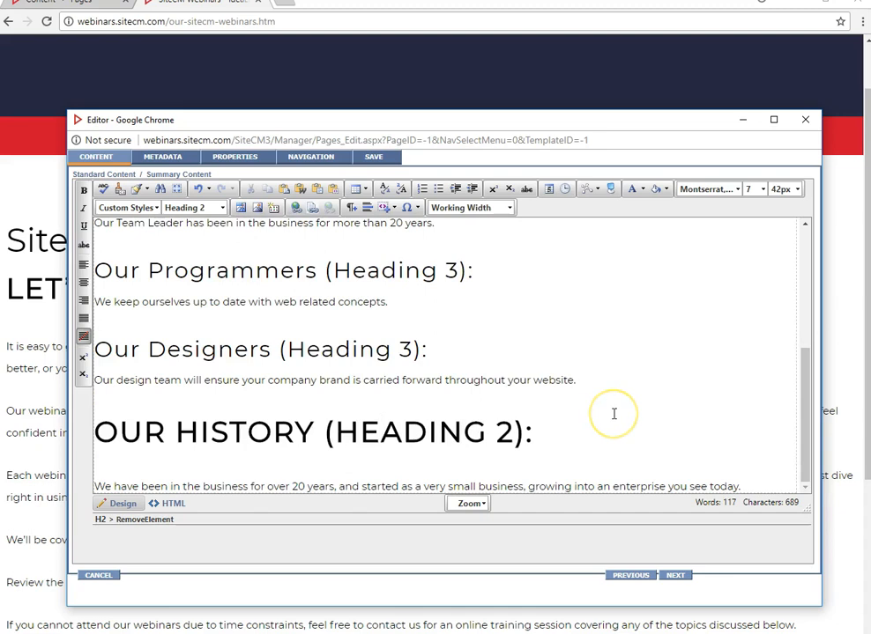
{"action": "left_click", "coordinate": [357, 487]}
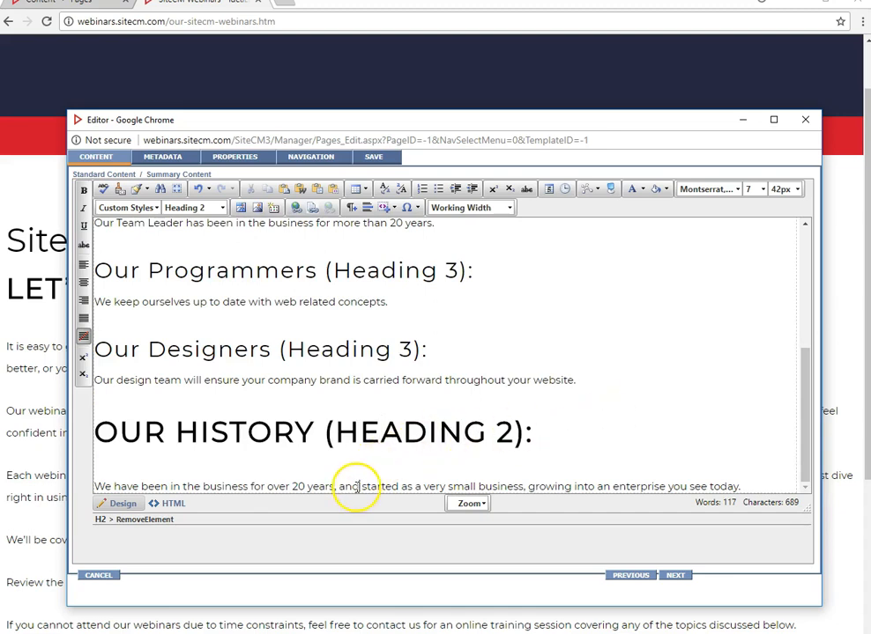
{"action": "left_click", "coordinate": [196, 208]}
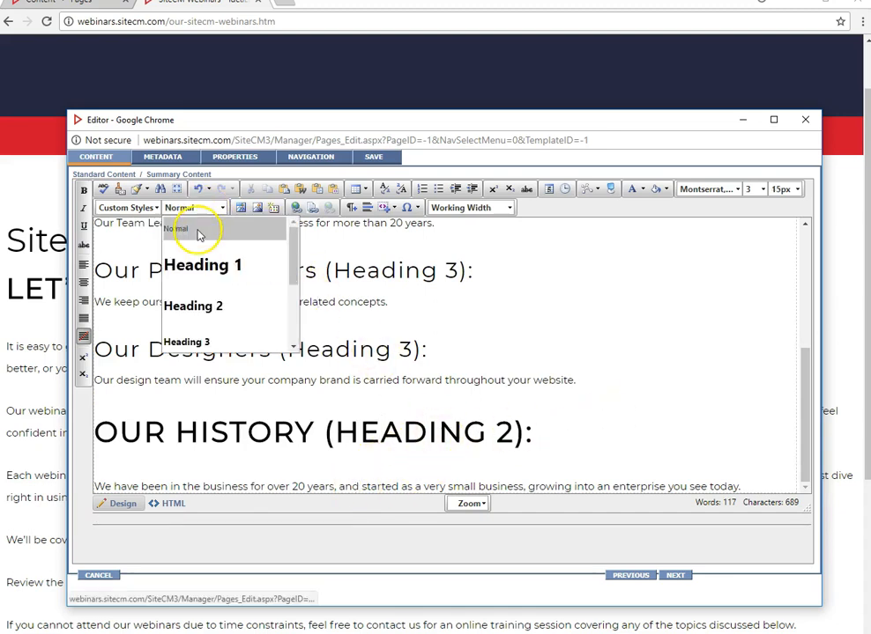
{"action": "left_click", "coordinate": [198, 231]}
- Select the 'About US - Our Company' heading and open the paragraph format choices for it
{"action": "scroll", "coordinate": [637, 466], "scroll_direction": "up", "scroll_amount": 5}
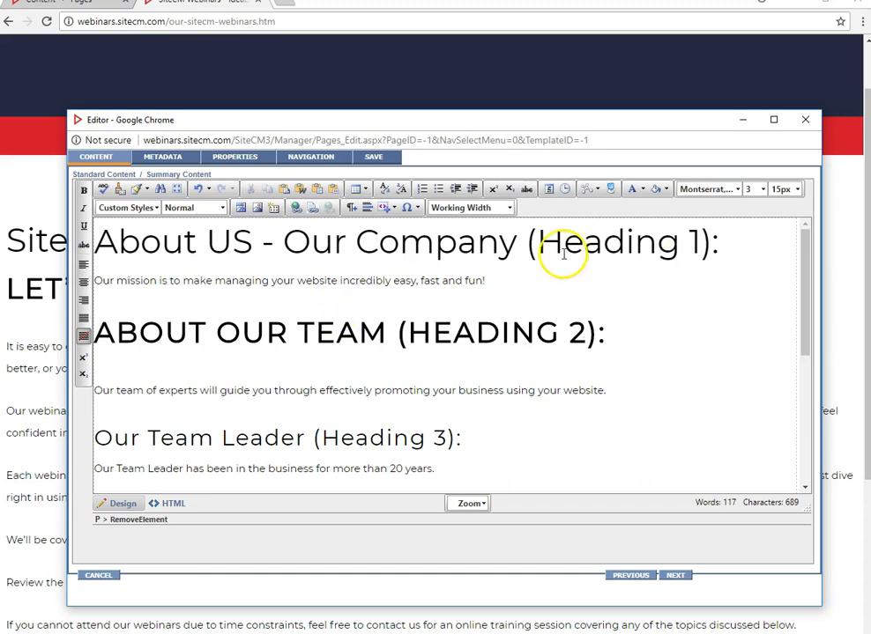
{"action": "left_click_drag", "start_coordinate": [735, 243], "coordinate": [95, 242]}
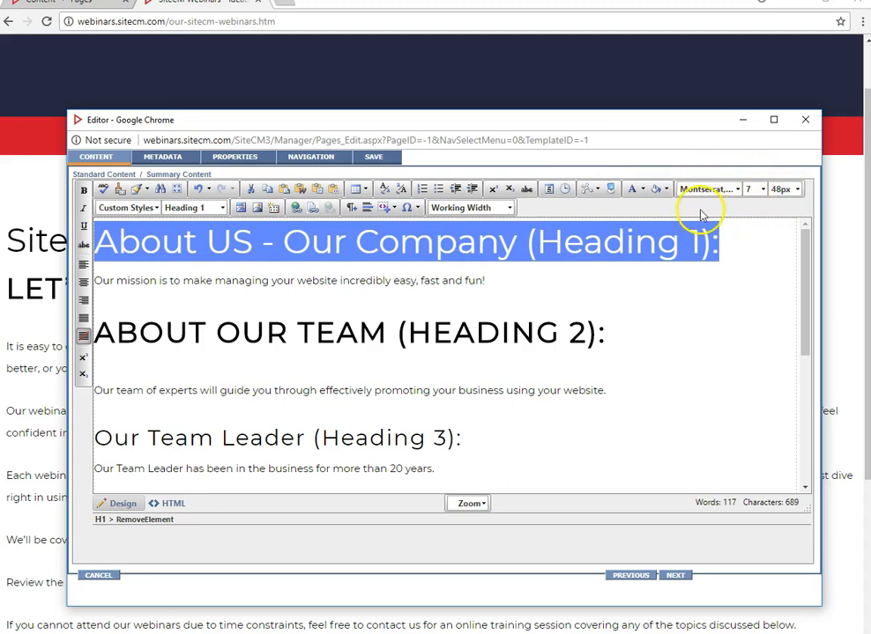
{"action": "left_click", "coordinate": [394, 245]}
{"action": "left_click", "coordinate": [197, 207]}
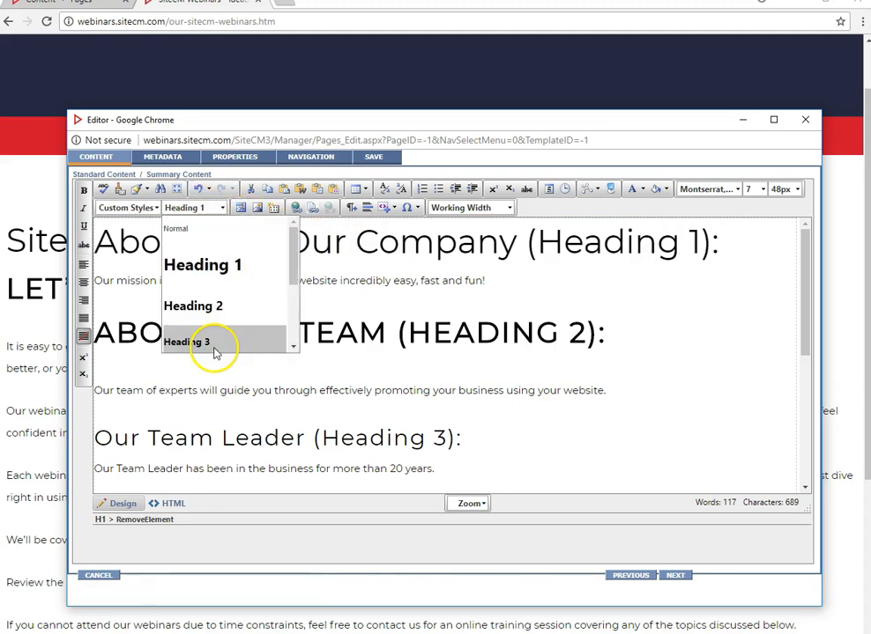